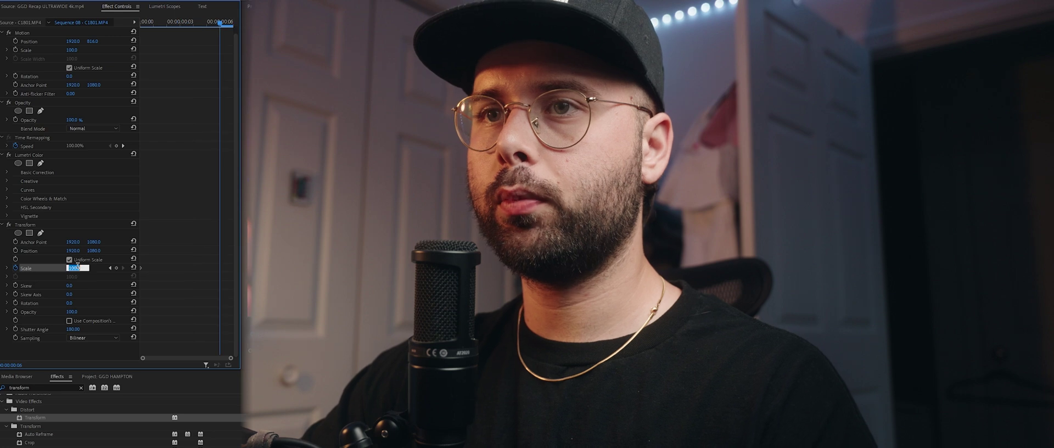
Commit a Scale 170 keyframe on C1801 and move it to the clip's end
key("Return")
left_click_drag(220, 268, 223, 269)
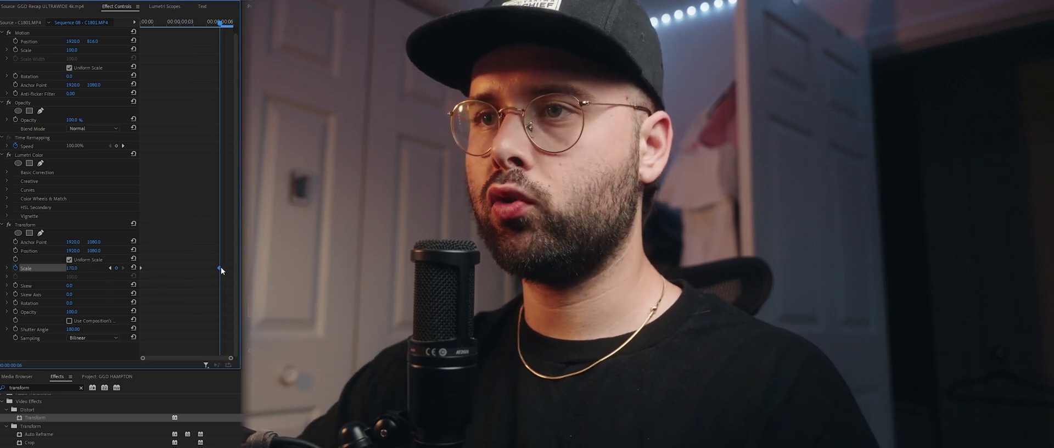
left_click_drag(222, 268, 232, 267)
left_click_drag(159, 24, 120, 37)
Apply Ease Out to the 100 Scale keyframe and Ease In to the 170 one
right_click(143, 268)
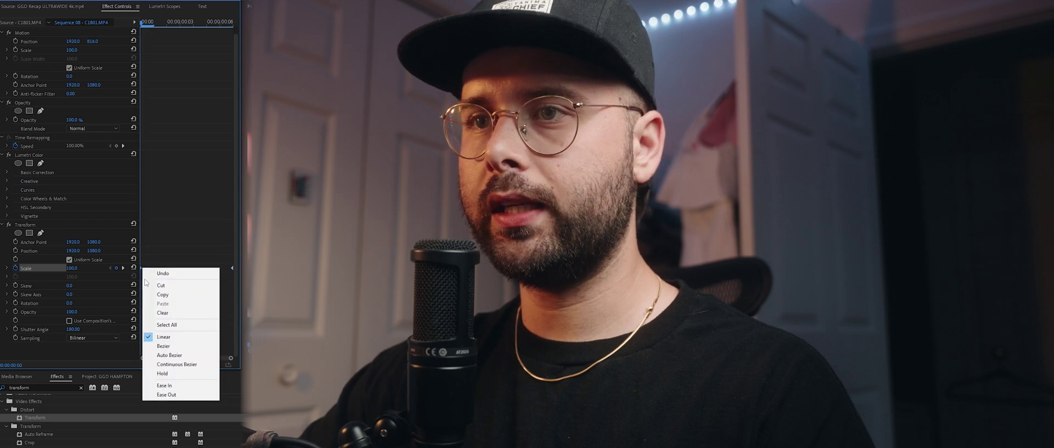
left_click(175, 350)
right_click(231, 268)
left_click(263, 349)
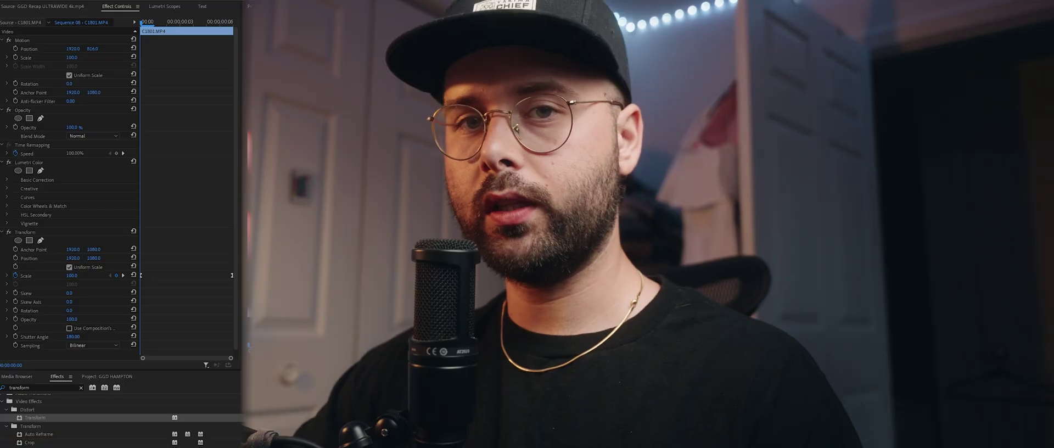
Copy C1801's Transform effect to C1772 and scrub to preview the punch-in
left_click(29, 232)
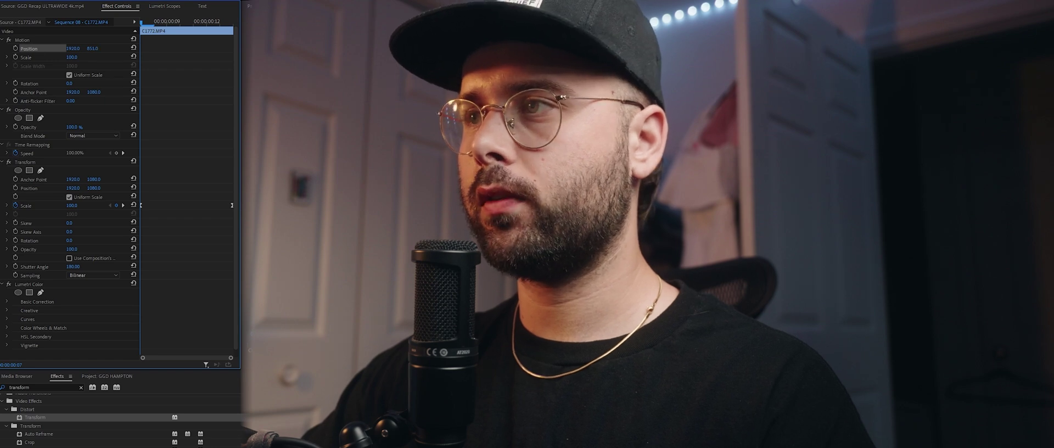
left_click_drag(149, 30, 223, 34)
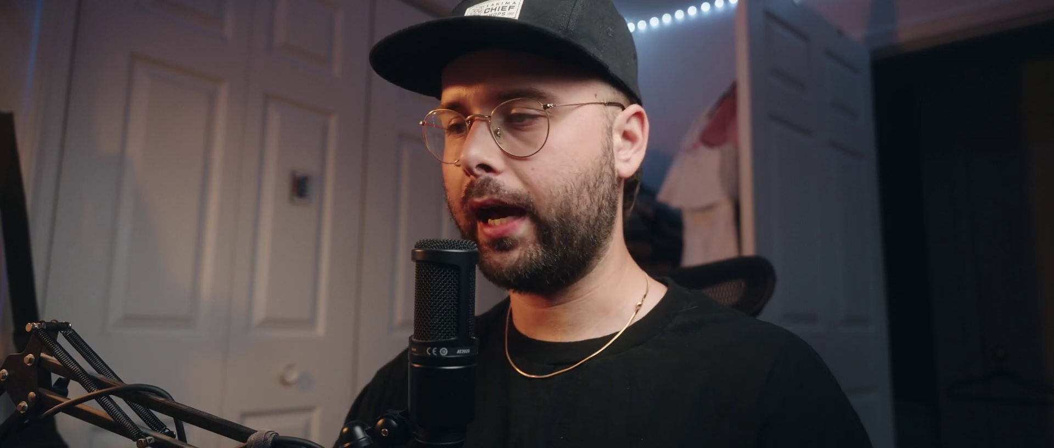
Enter Transform Scale 170 on C1795, scrub to verify, and select Transform Position
left_click(73, 277)
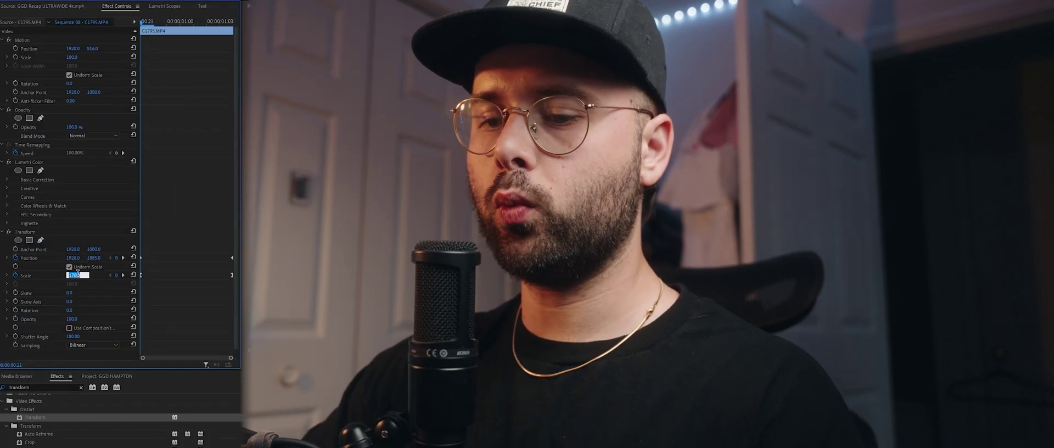
left_click_drag(141, 23, 220, 23)
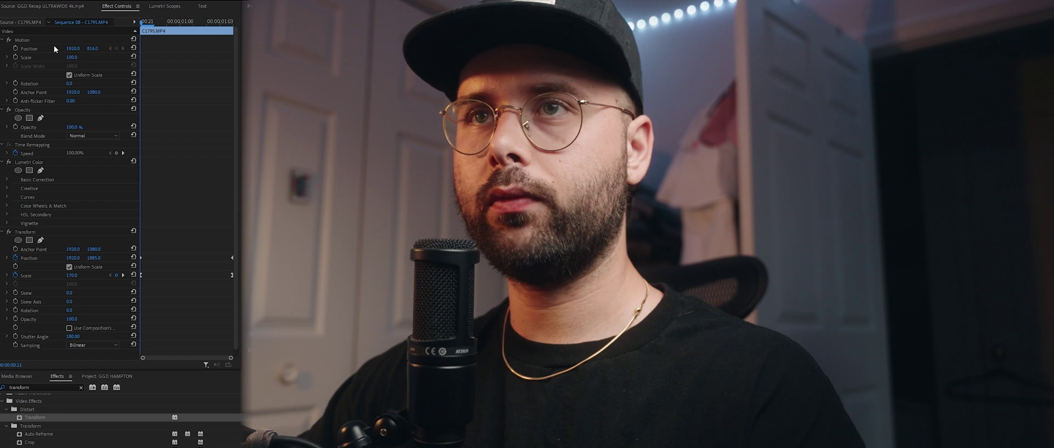
left_click(25, 41)
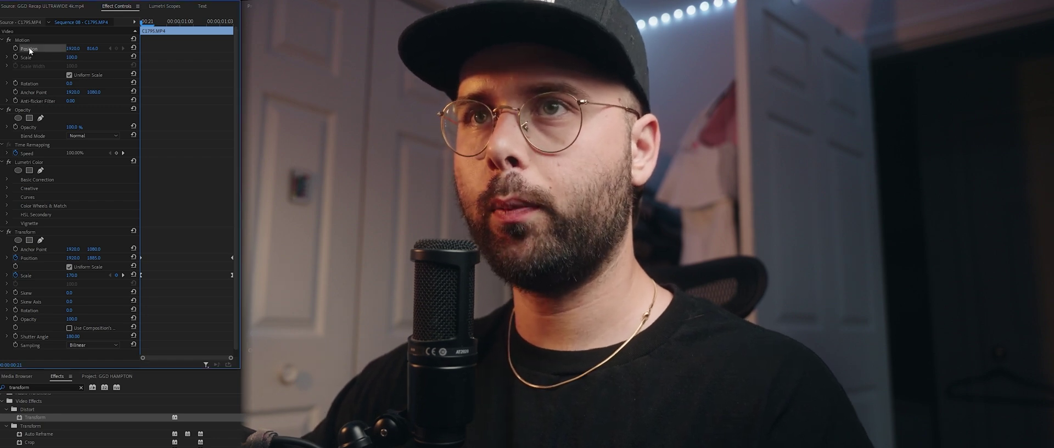
left_click(31, 257)
scroll(236, 285, "down", 1)
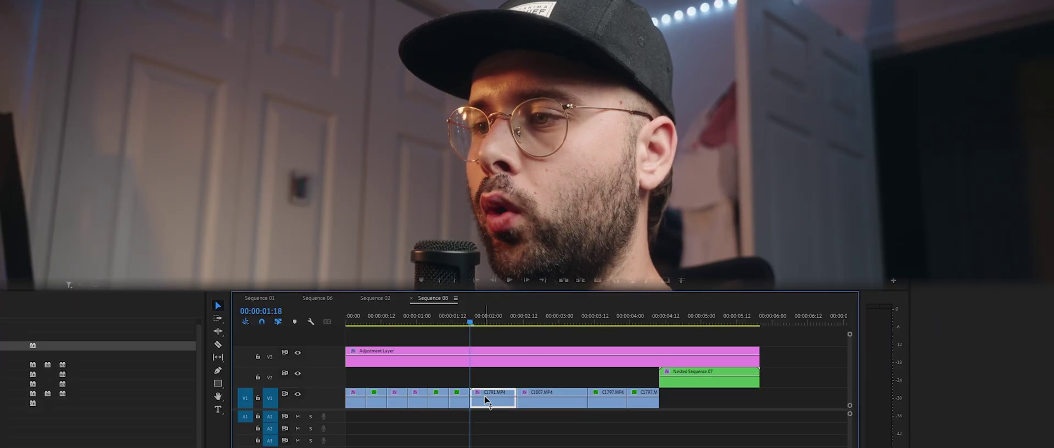
Scrub C1791's Transform Scale ramp from 100 to about 157.9 and open the keyframe's interpolation options
right_click(486, 405)
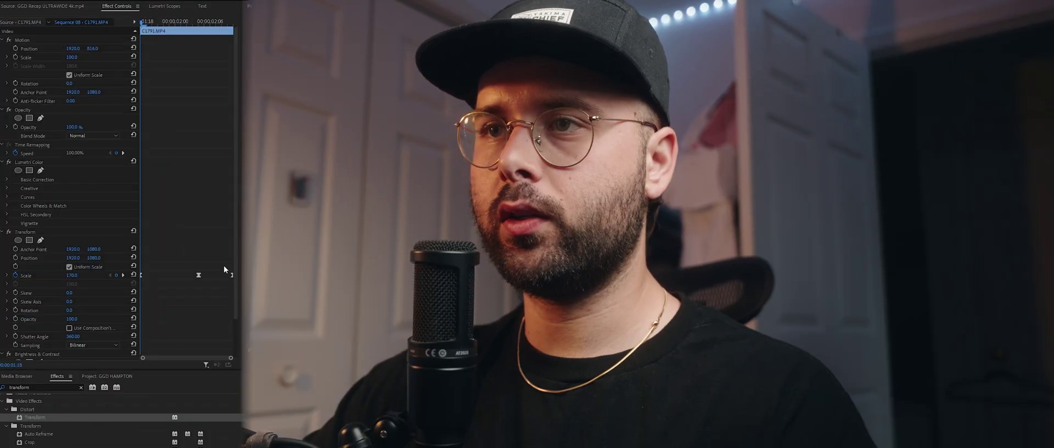
scroll(219, 324, "down", 3)
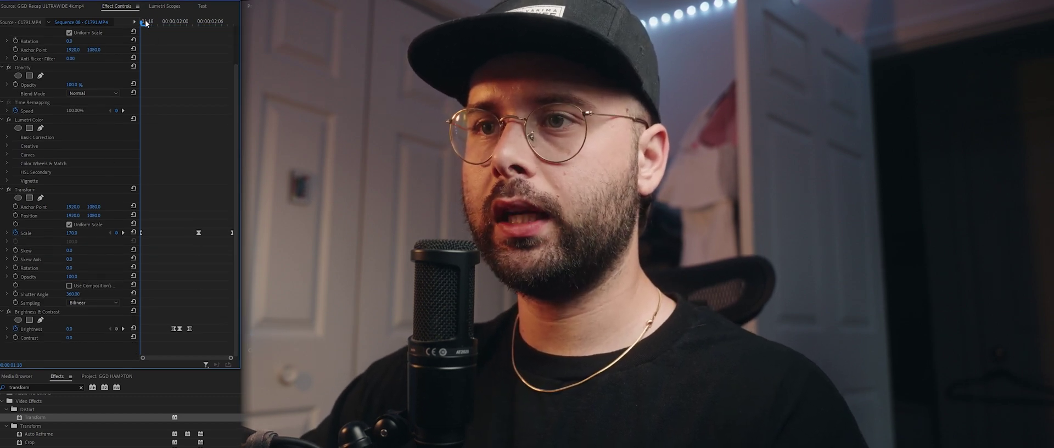
left_click_drag(146, 23, 198, 28)
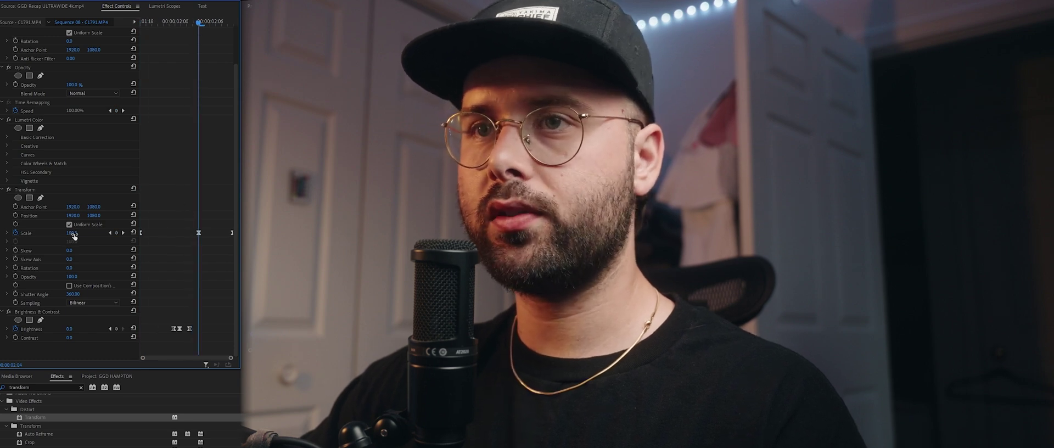
left_click_drag(199, 23, 224, 26)
key("Right")
left_click_drag(225, 34, 152, 34)
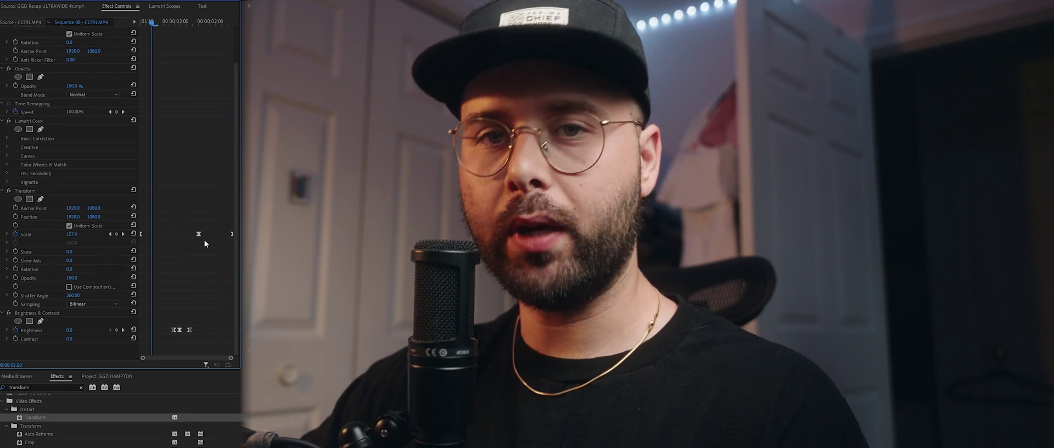
right_click(199, 235)
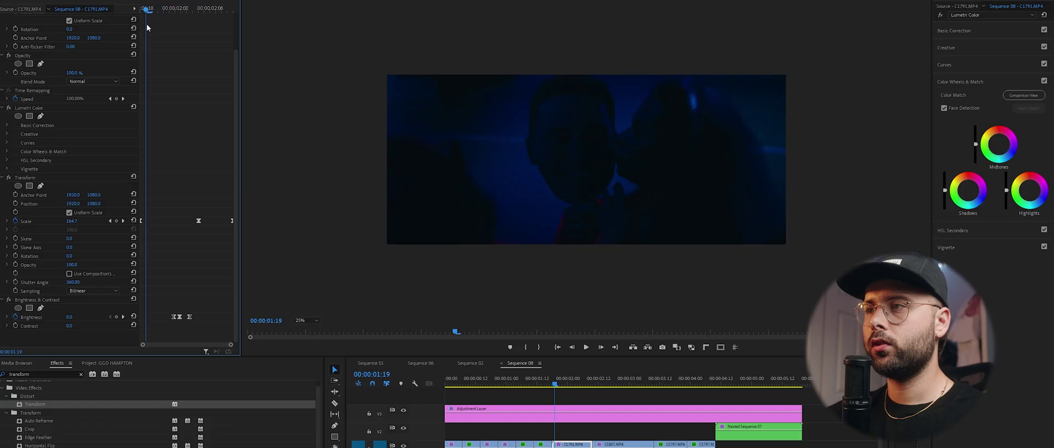
Move to clip C1807, set the Program monitor zoom to Fit, and scroll to Transform
left_click_drag(147, 24, 230, 25)
mouse_move(596, 384)
left_mouse_down()
mouse_move(626, 386)
mouse_move(577, 385)
mouse_move(612, 391)
left_mouse_up()
left_click(311, 323)
left_click(301, 329)
scroll(95, 213, "down", 5)
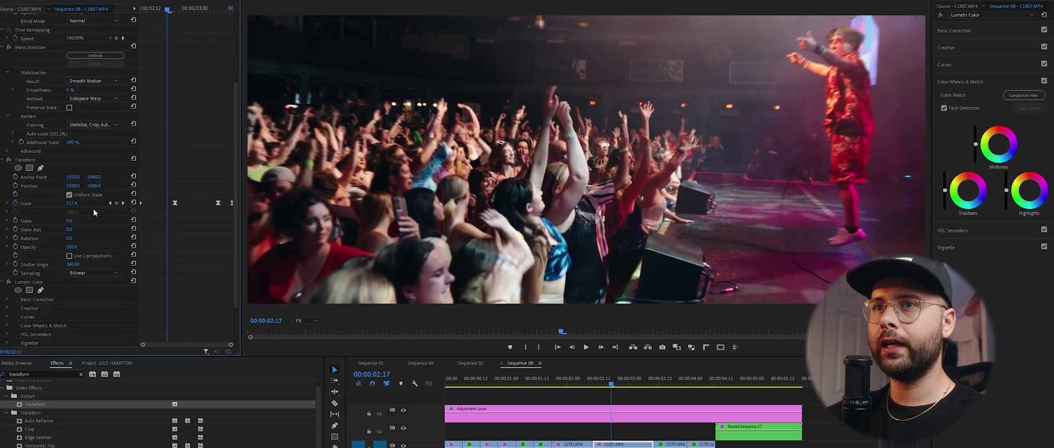
Scrub C1807's Transform Scale keyframes to check easing, select one, then move to C1797
left_click(30, 161)
left_click(595, 386)
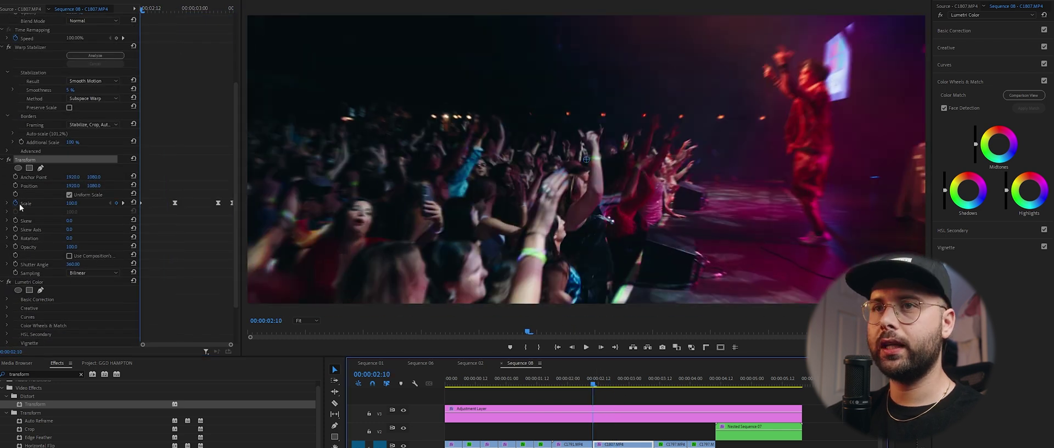
left_click_drag(138, 13, 174, 206)
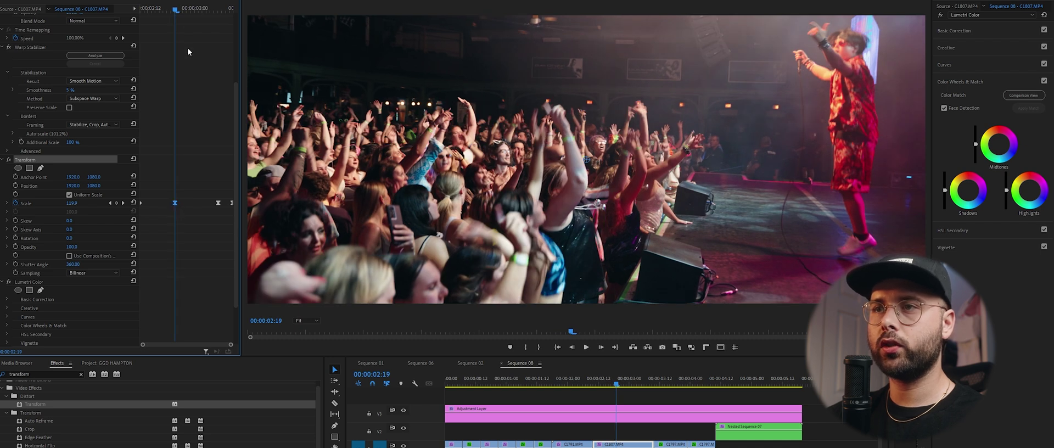
left_click_drag(180, 18, 231, 17)
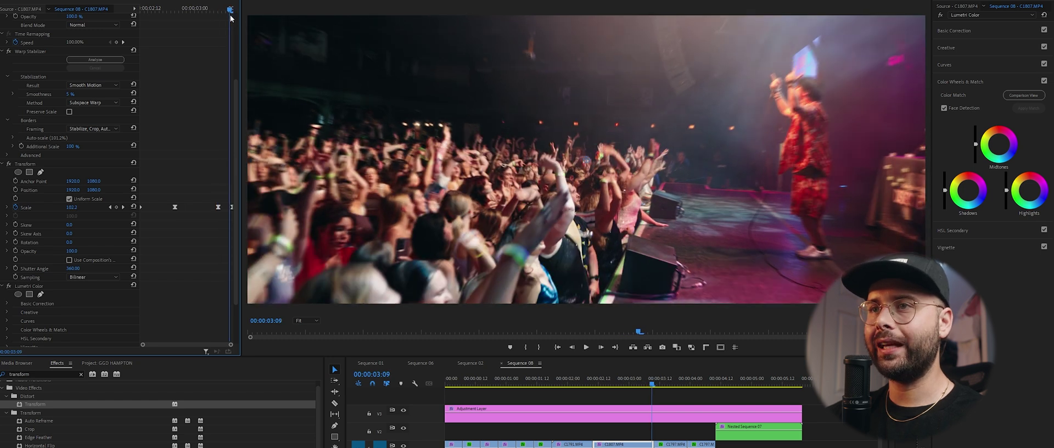
left_click(218, 207)
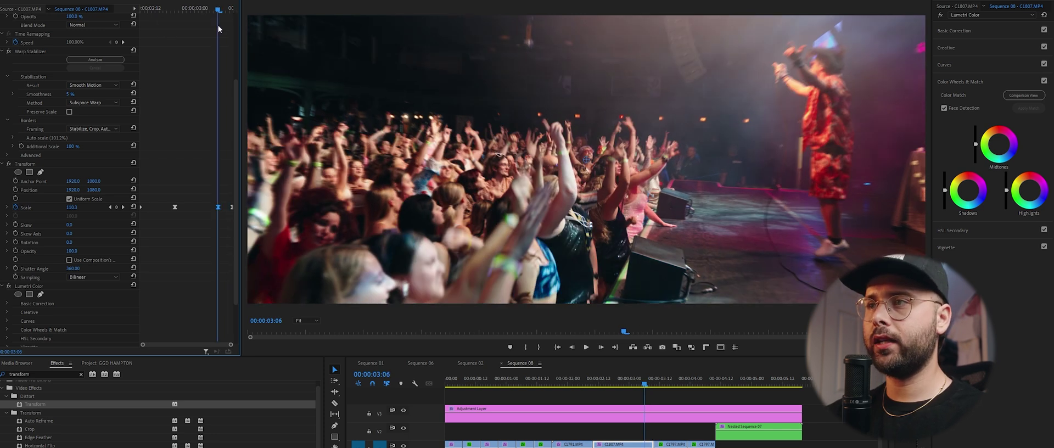
mouse_move(654, 385)
left_mouse_down()
mouse_move(676, 385)
mouse_move(655, 384)
left_mouse_up()
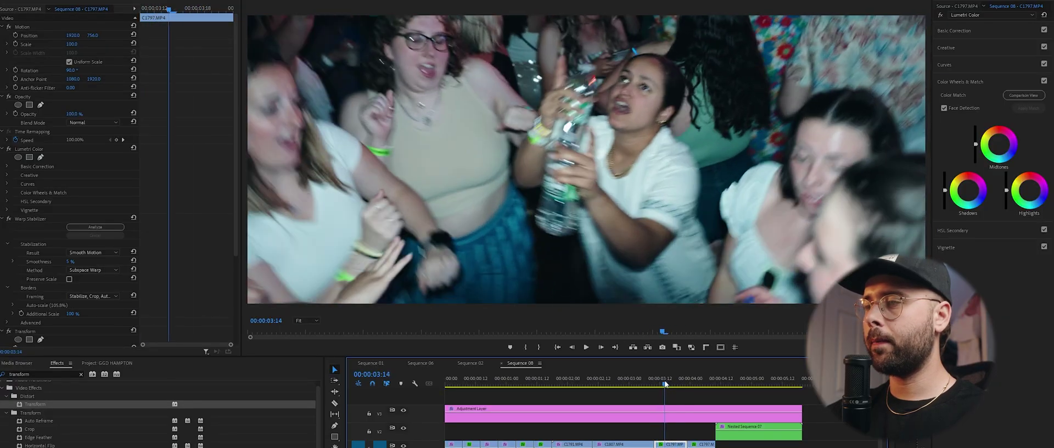
left_click_drag(679, 382, 655, 382)
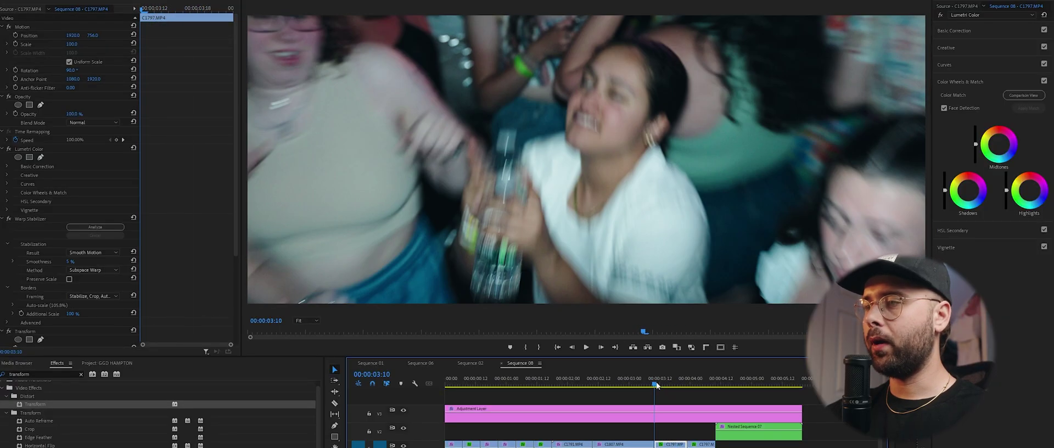
left_click_drag(235, 229, 243, 361)
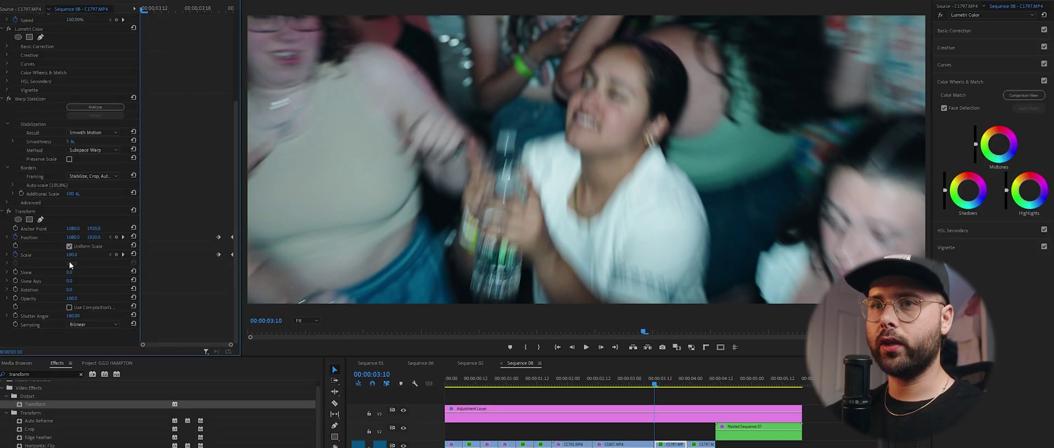
left_click(38, 256)
mouse_move(652, 388)
left_mouse_down()
mouse_move(683, 382)
mouse_move(655, 383)
left_mouse_up()
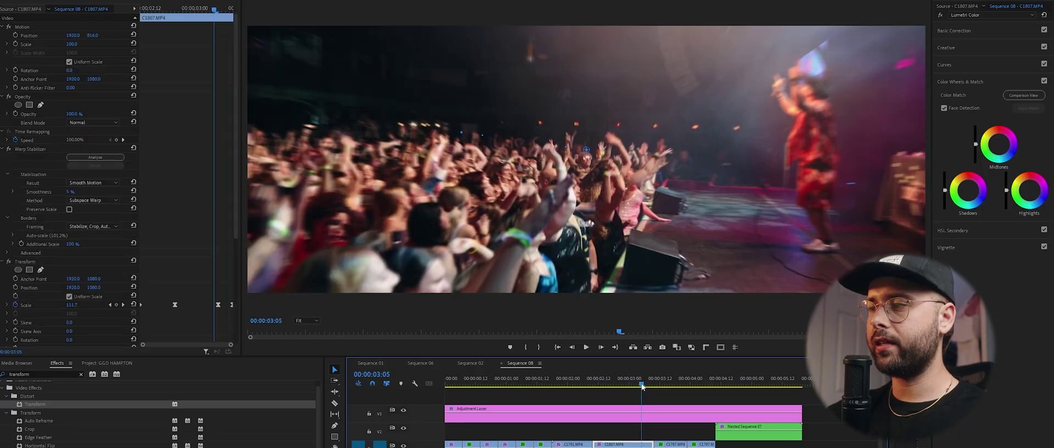
left_click_drag(651, 384, 672, 380)
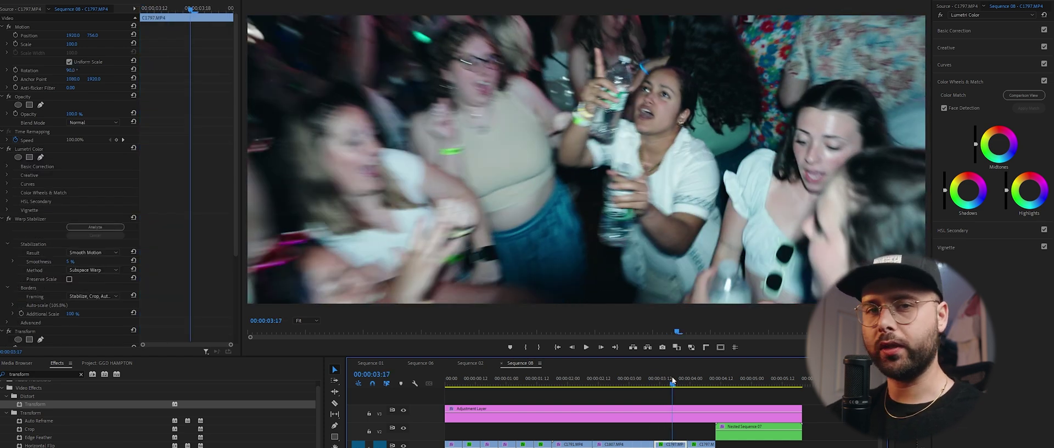
scroll(230, 349, "down", 5)
left_click_drag(197, 18, 216, 18)
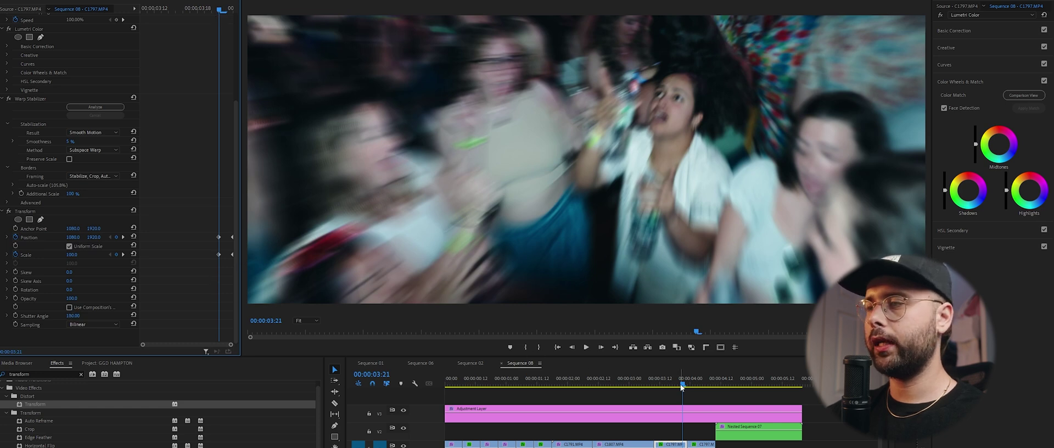
left_click_drag(221, 10, 229, 11)
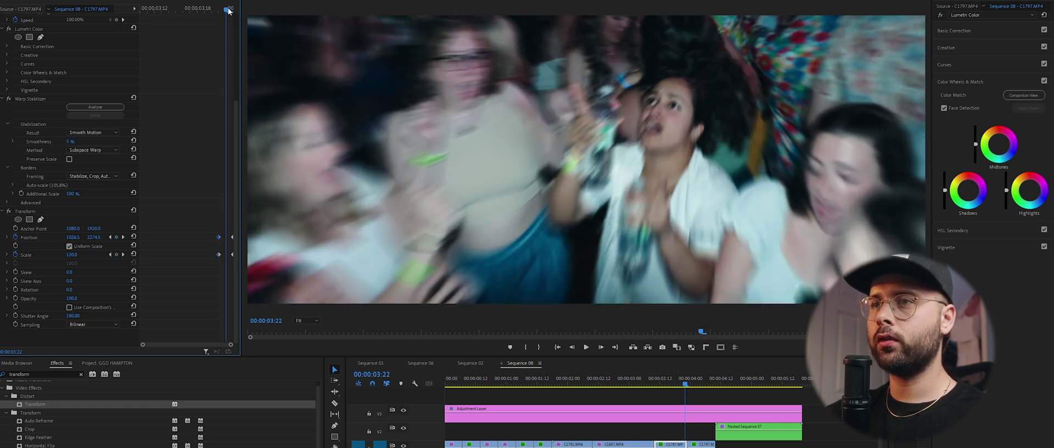
left_click(229, 9)
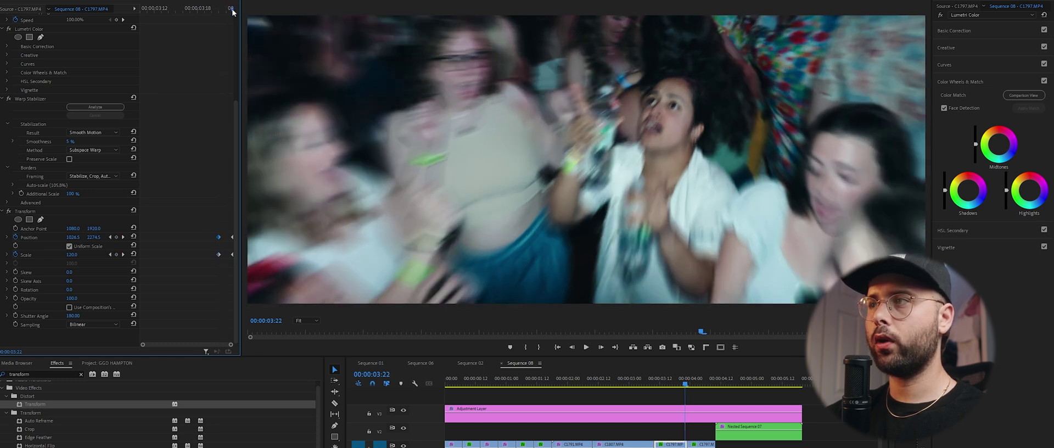
key("Down")
left_click(640, 373)
left_click_drag(640, 373, 690, 371)
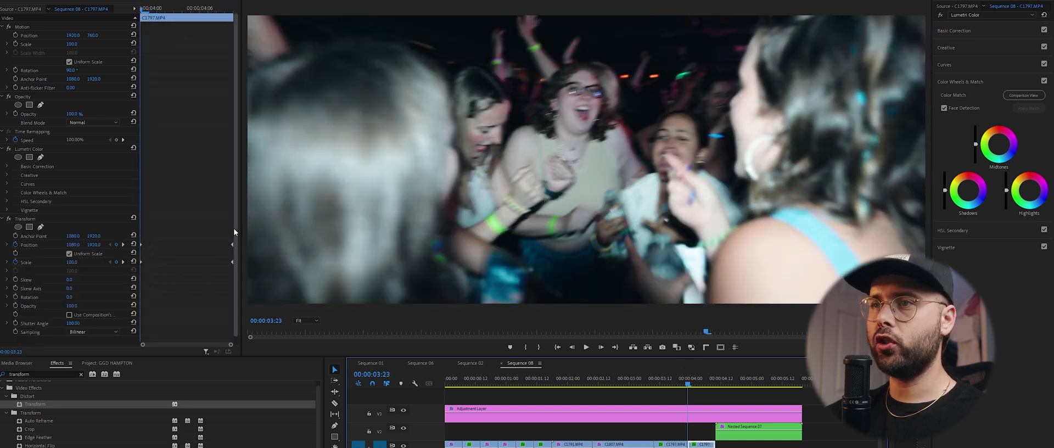
scroll(234, 242, "down", 1)
left_click_drag(154, 9, 186, 21)
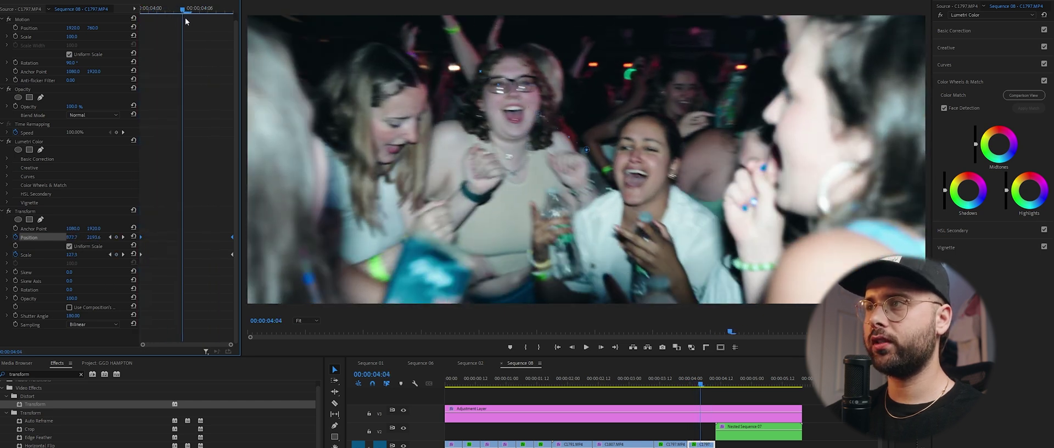
left_click_drag(683, 383, 711, 383)
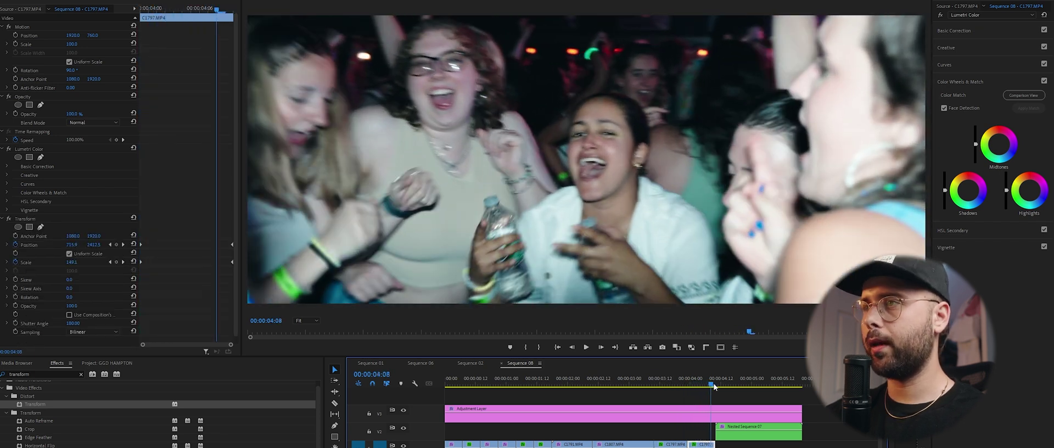
left_click(33, 245)
left_click_drag(217, 13, 231, 22)
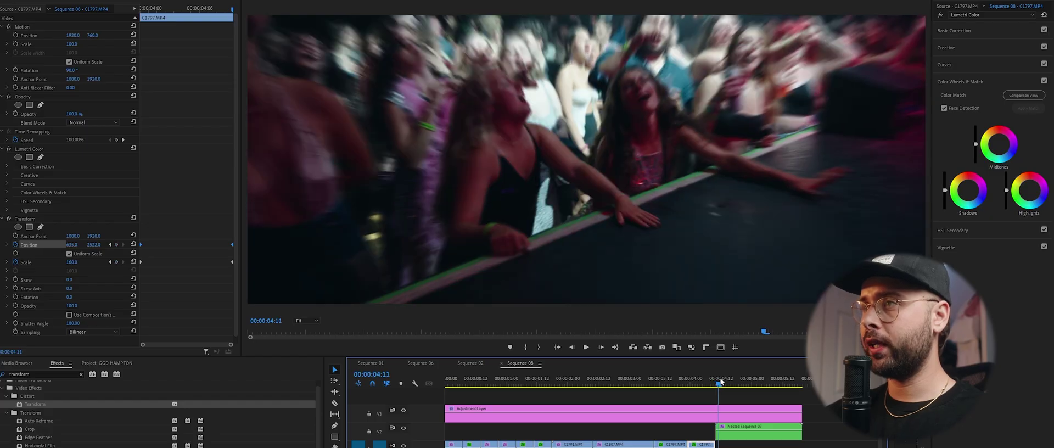
Select Nested Sequence 07 on V2 and play back its punch-in
left_click(734, 436)
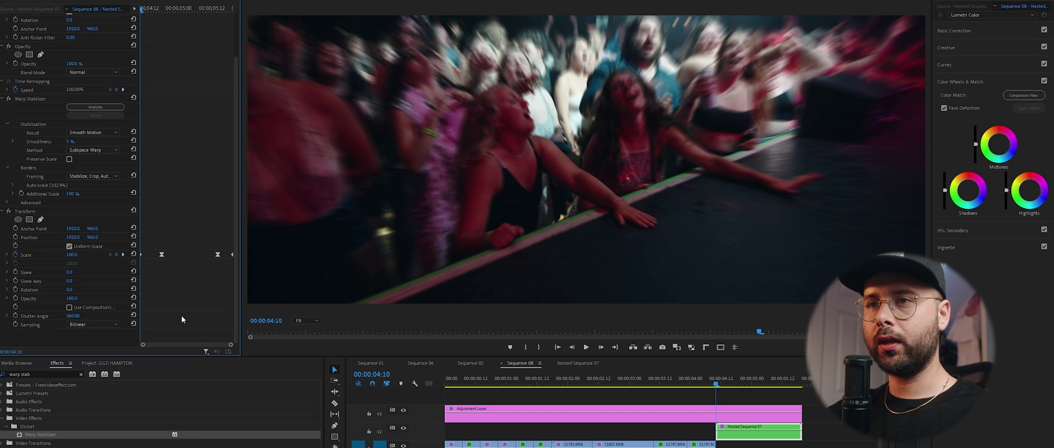
key("space")
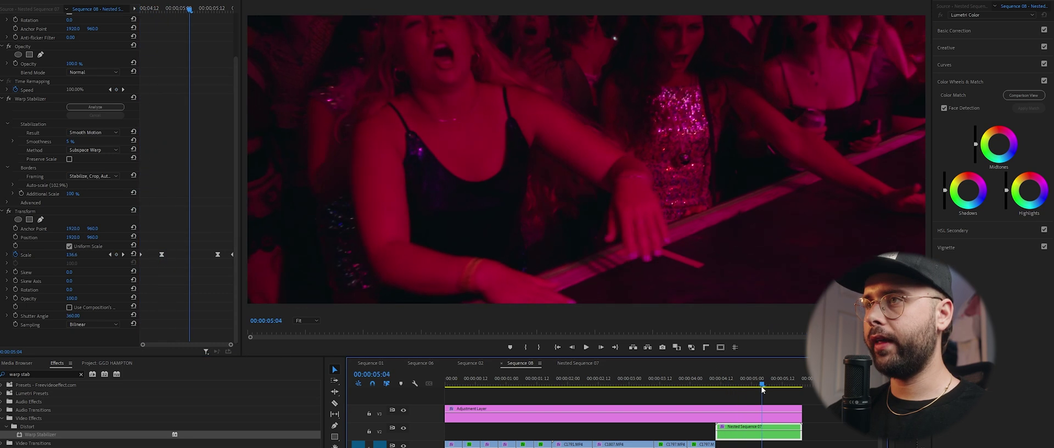
key("space")
left_click(116, 237)
Scrub the nested clip's Transform Scale keyframes, returning to the 140.9 peak
left_click(706, 377)
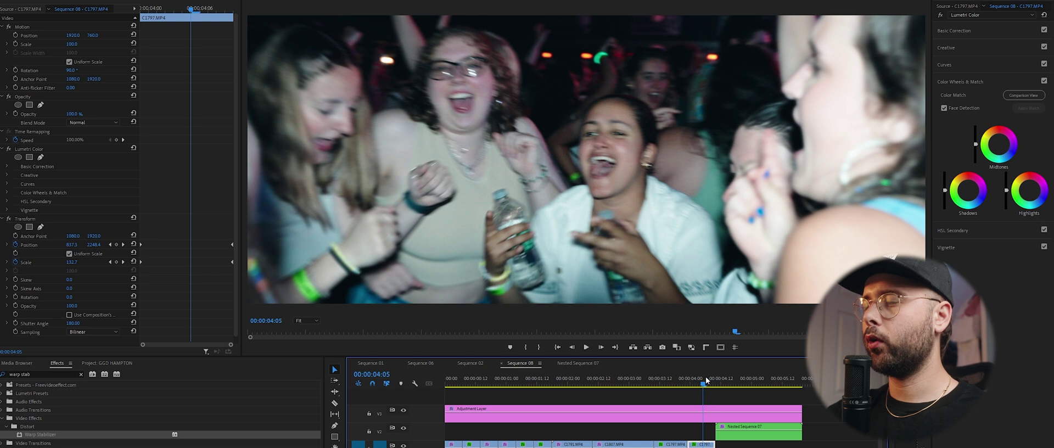
key("Down")
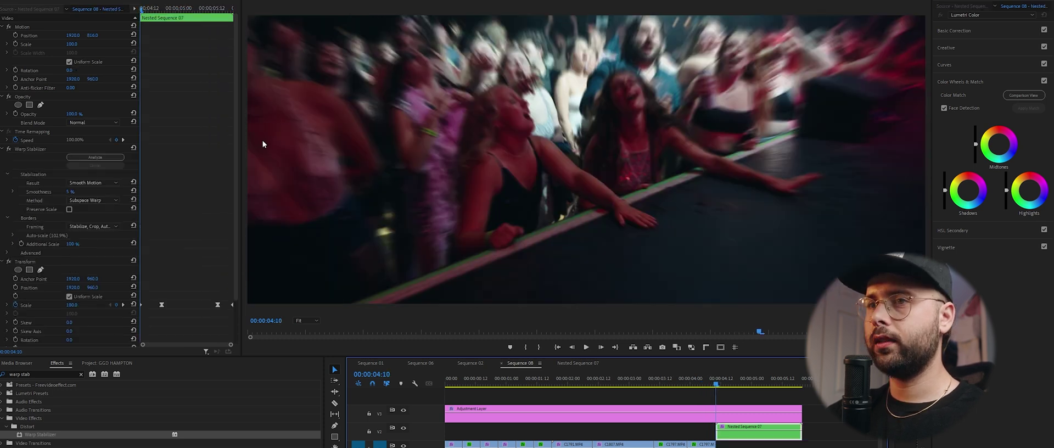
scroll(236, 232, "down", 3)
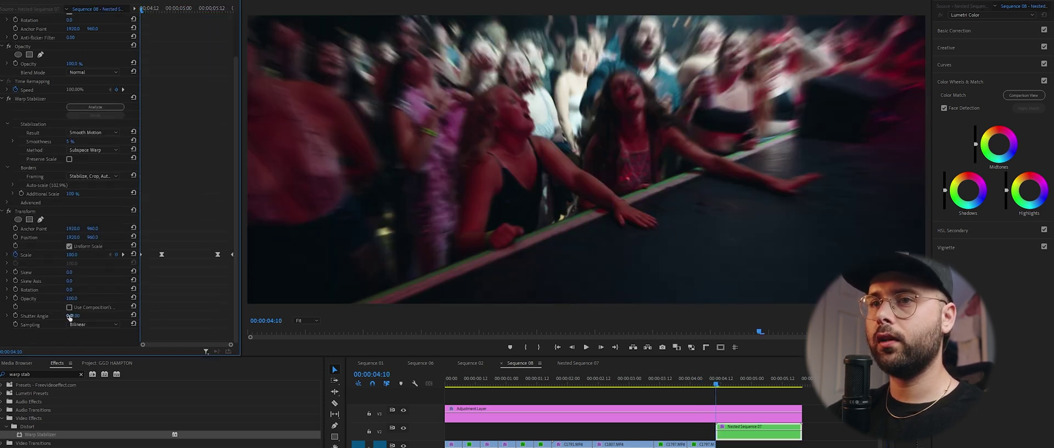
left_click_drag(143, 11, 163, 13)
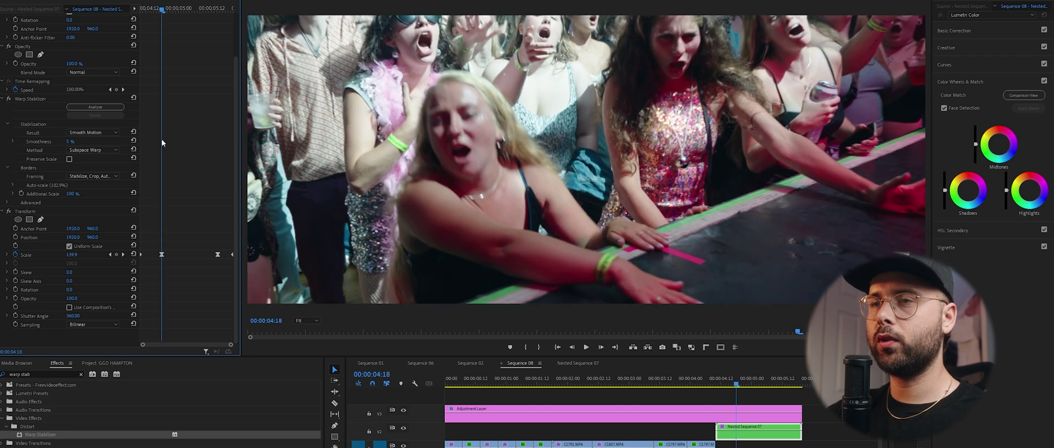
left_click_drag(162, 13, 231, 15)
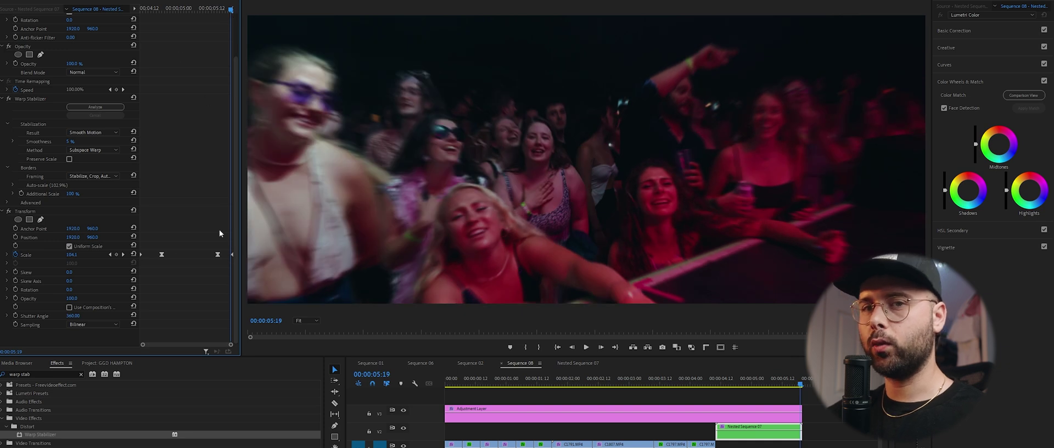
left_click_drag(144, 15, 173, 20)
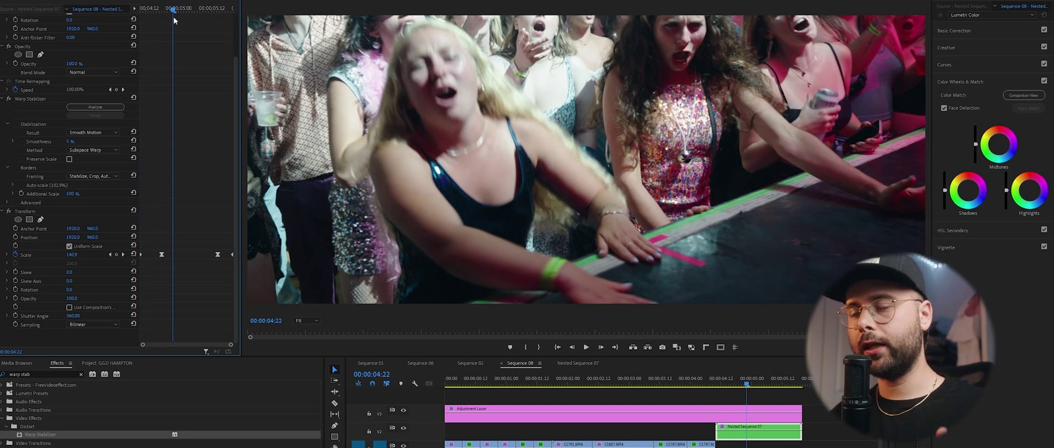